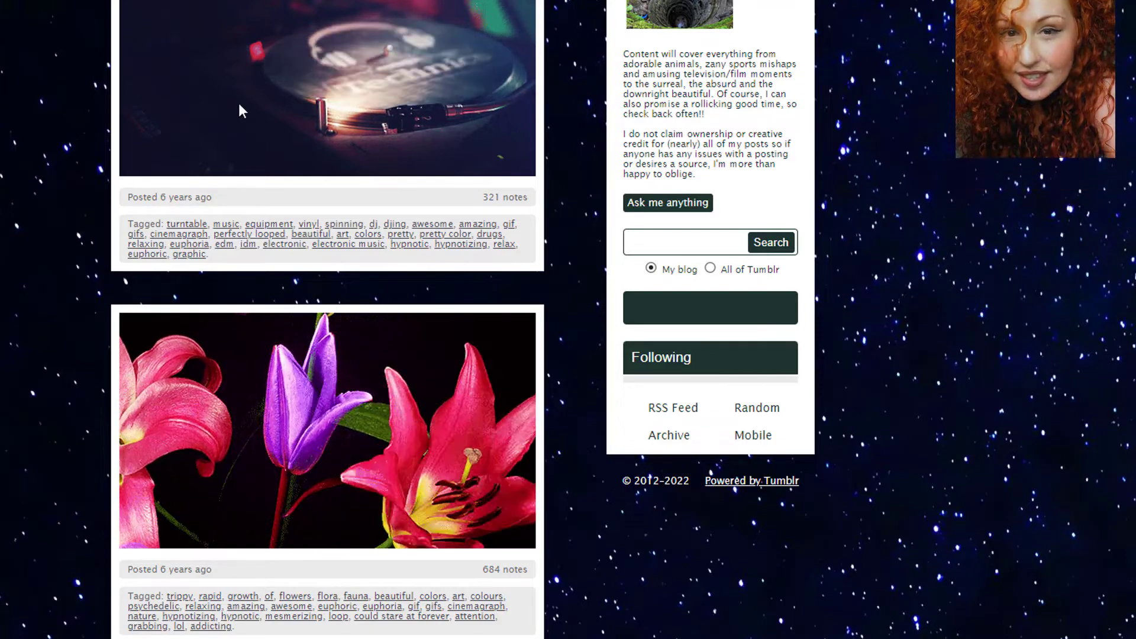
- Bring up the image options for the turntable GIF on the Tumblr blog
{"action": "right_click", "coordinate": [340, 51]}
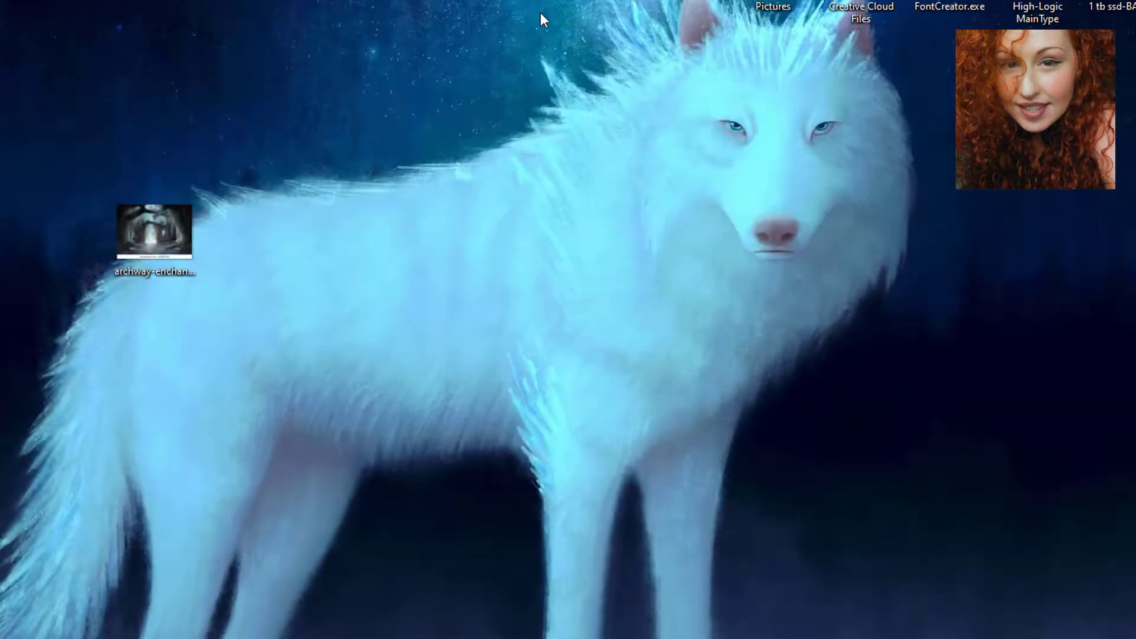
- Select the archway WebP image file on the desktop
{"action": "left_click", "coordinate": [165, 234]}
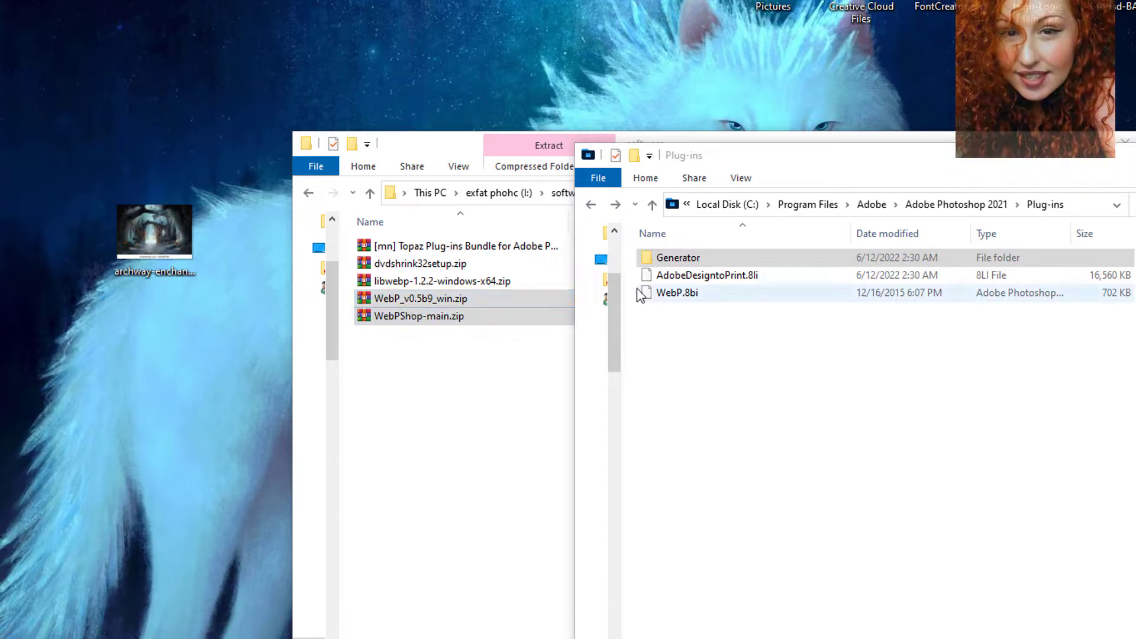
- Extract WebP_v0.5b9_win.zip into its own folder and open that folder
{"action": "left_click", "coordinate": [428, 301]}
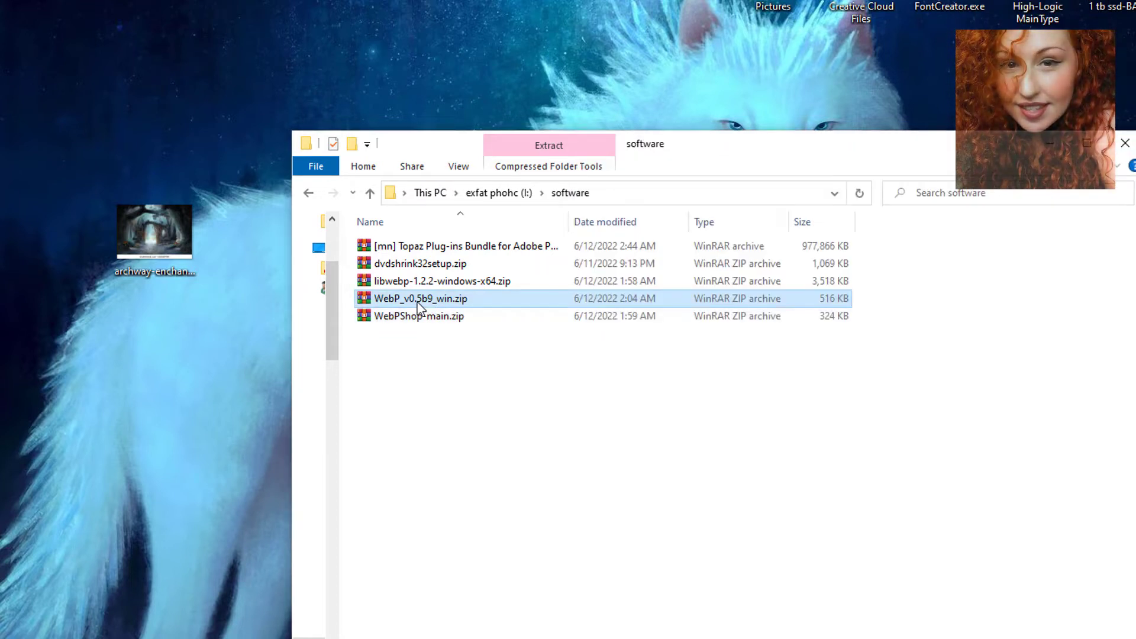
{"action": "right_click", "coordinate": [420, 307]}
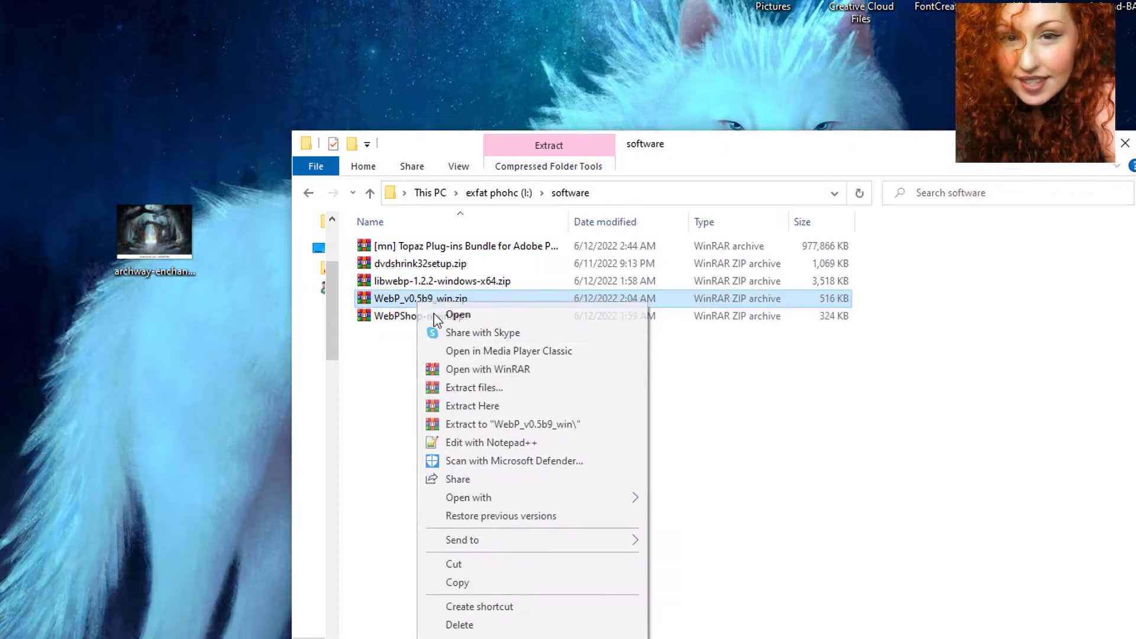
{"action": "left_click", "coordinate": [499, 425]}
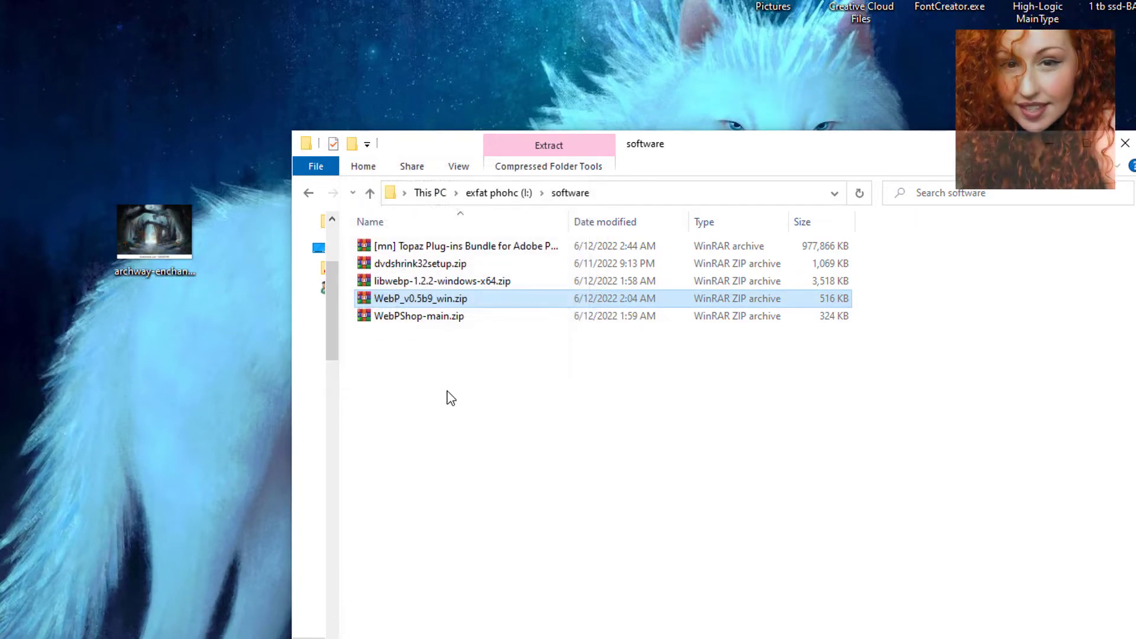
{"action": "double_click", "coordinate": [414, 335]}
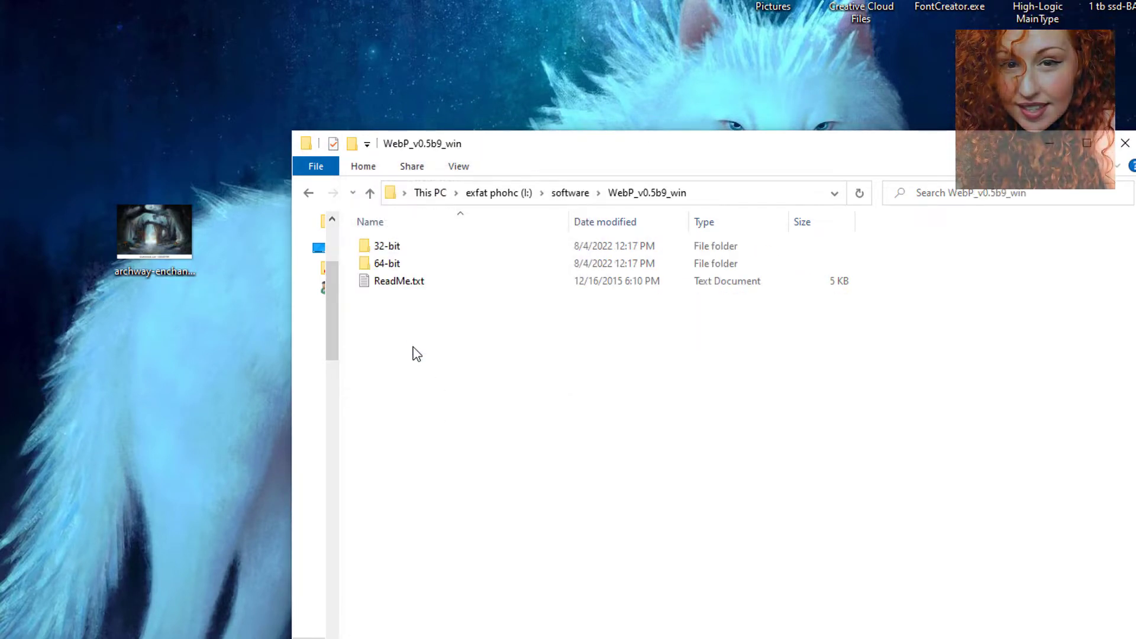
- Open the 64-bit folder and place it beside Photoshop's Plug-ins folder
{"action": "left_click", "coordinate": [387, 267]}
{"action": "double_click", "coordinate": [386, 264]}
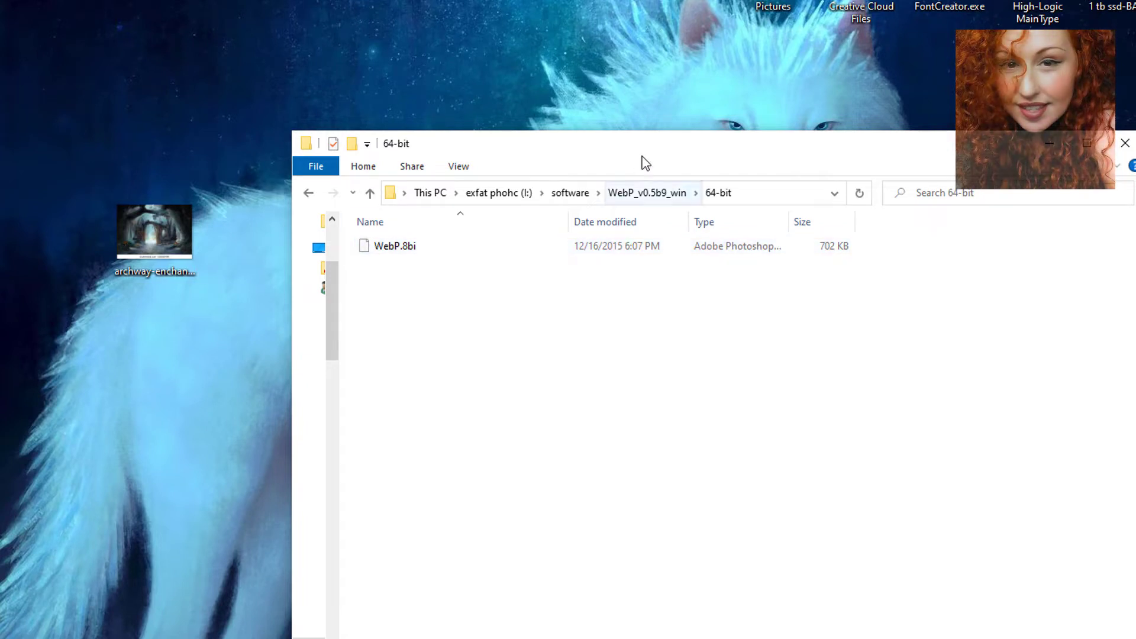
{"action": "left_click_drag", "start_coordinate": [648, 153], "coordinate": [211, 145]}
{"action": "left_click_drag", "start_coordinate": [781, 155], "coordinate": [593, 67]}
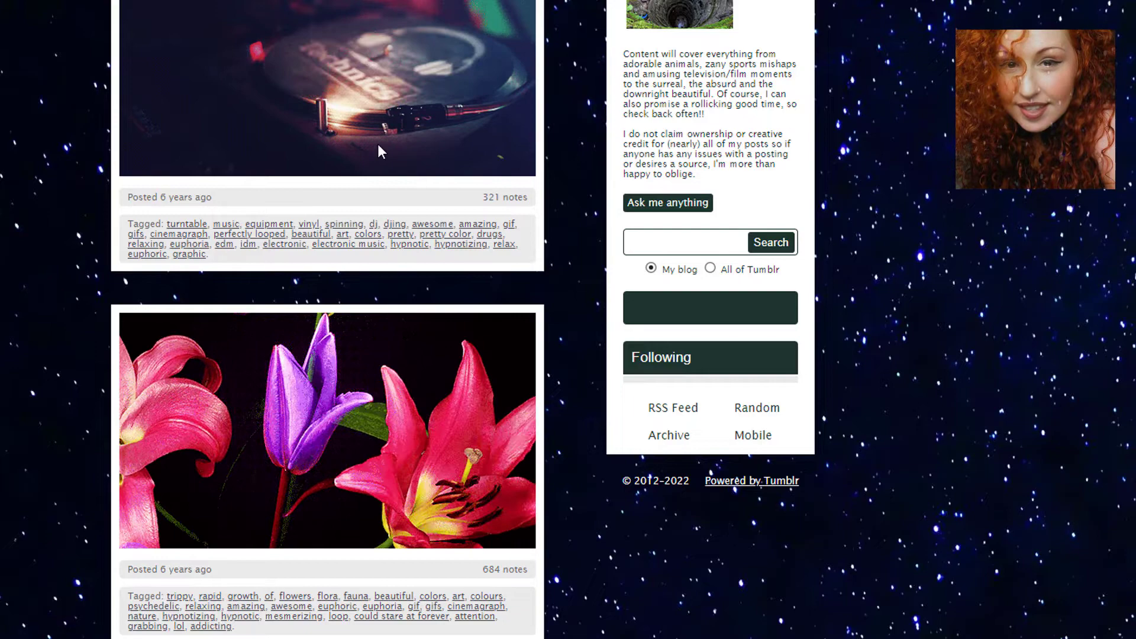
- Open the turntable GIF in a new tab and switch to that tab
{"action": "right_click", "coordinate": [320, 10]}
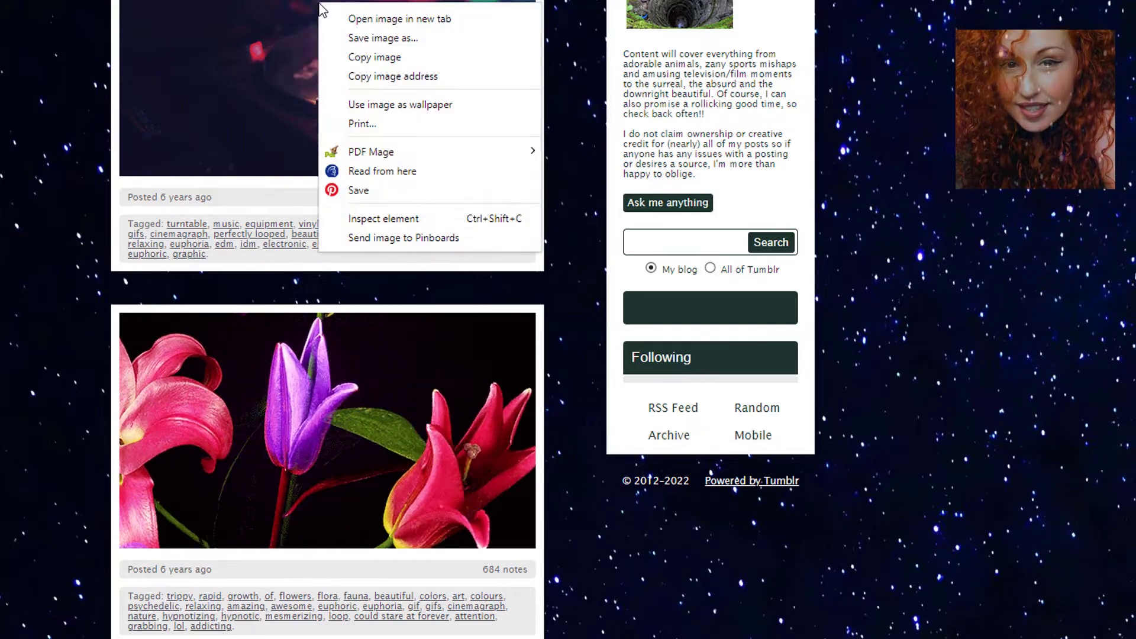
{"action": "left_click", "coordinate": [398, 25]}
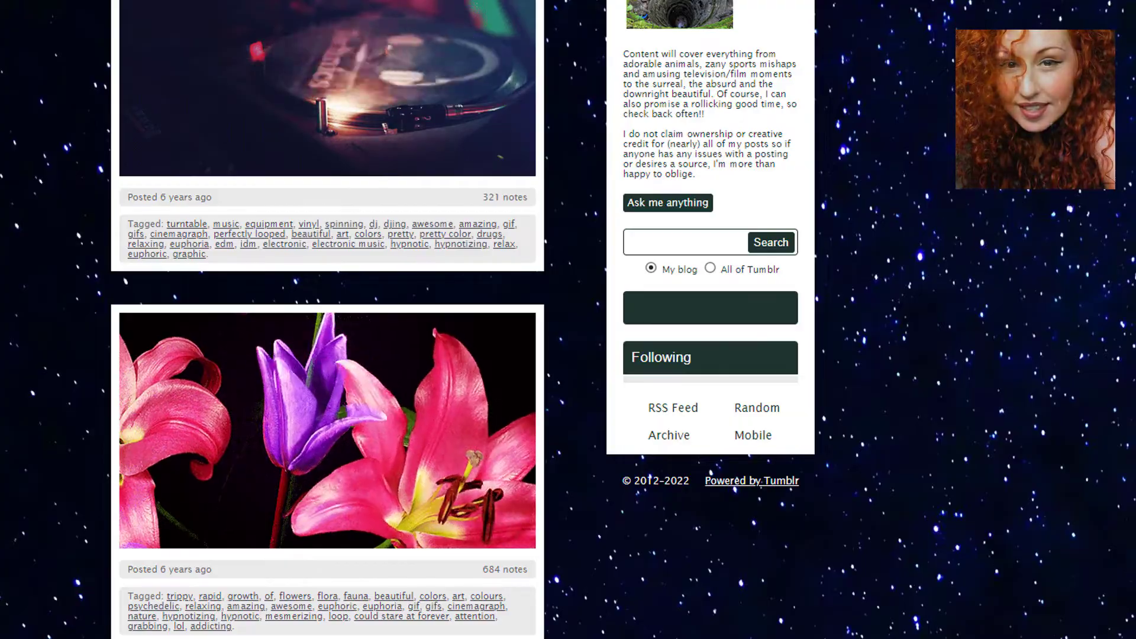
{"action": "key", "text": "ctrl+Tab"}
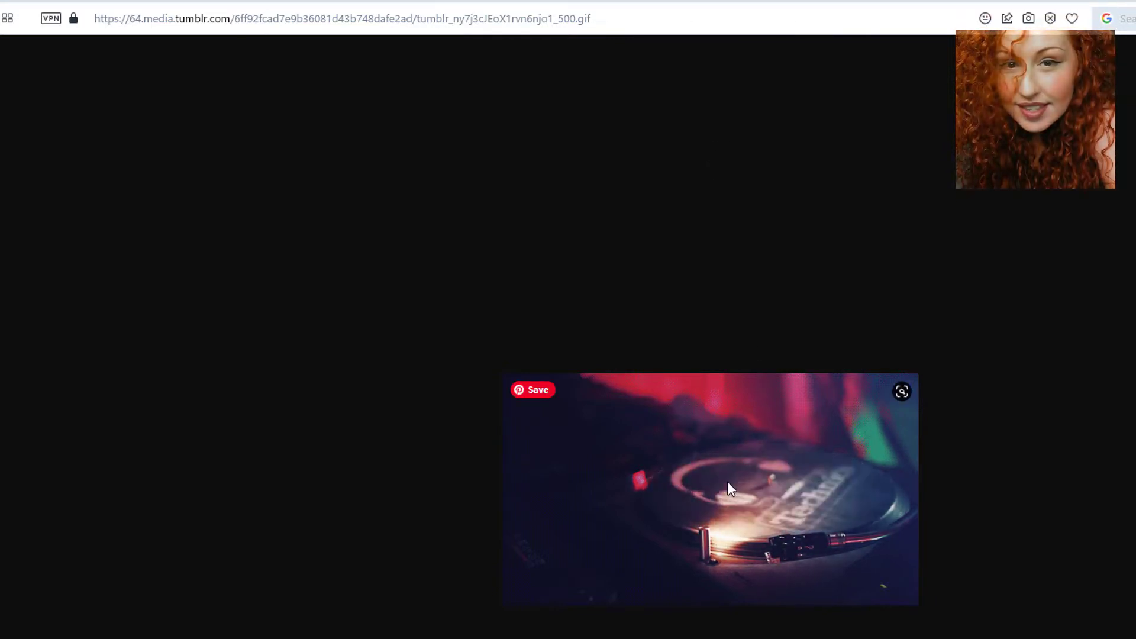
{"action": "mouse_move", "coordinate": [710, 490]}
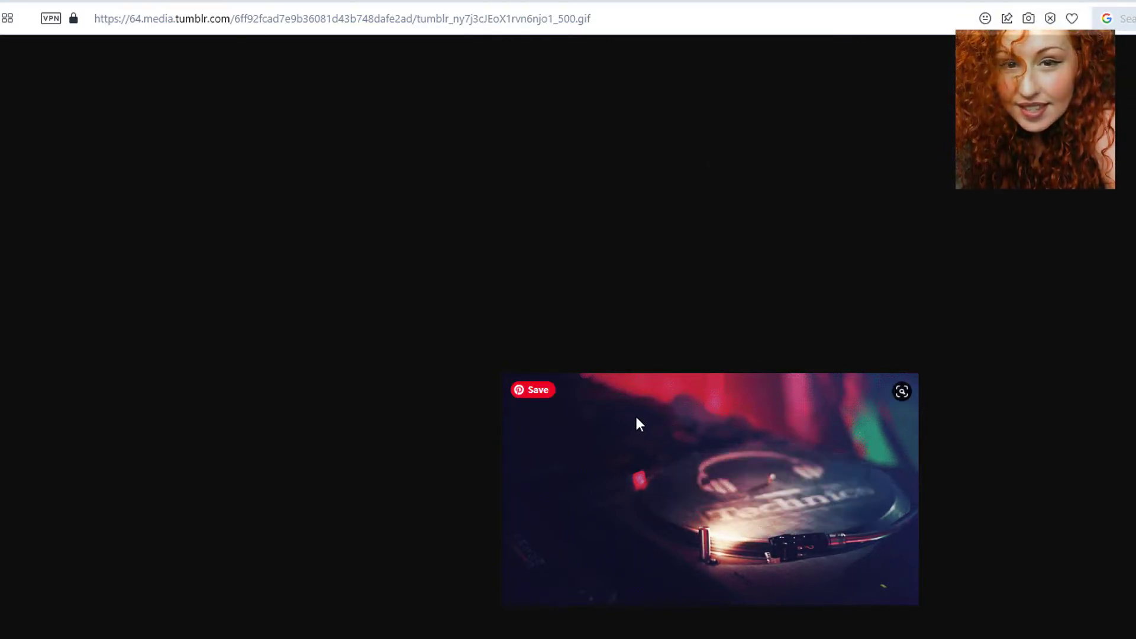
- Start saving the turntable GIF with Save image as
{"action": "right_click", "coordinate": [712, 373]}
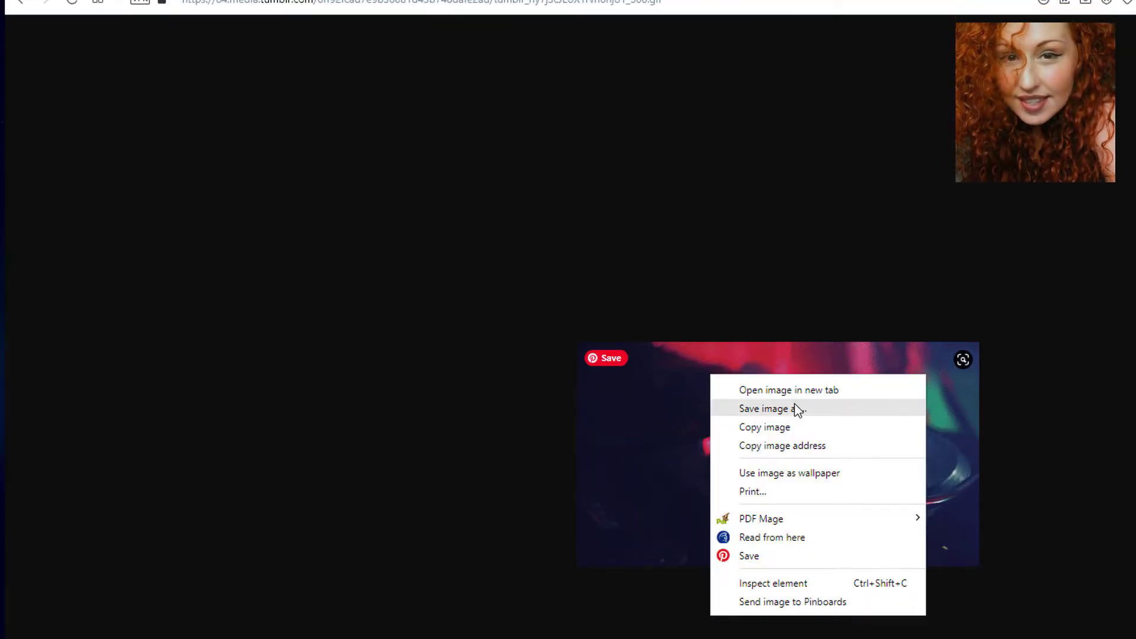
{"action": "left_click", "coordinate": [811, 406]}
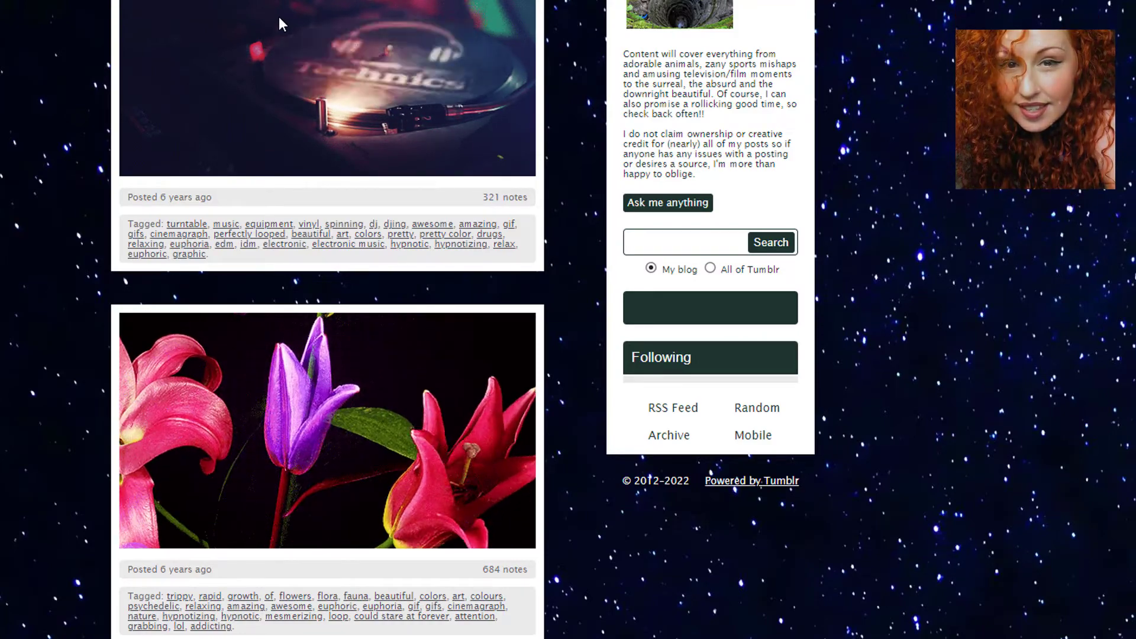
- Open the blooming lilies GIF from its blog post in a new tab
{"action": "right_click", "coordinate": [409, 37]}
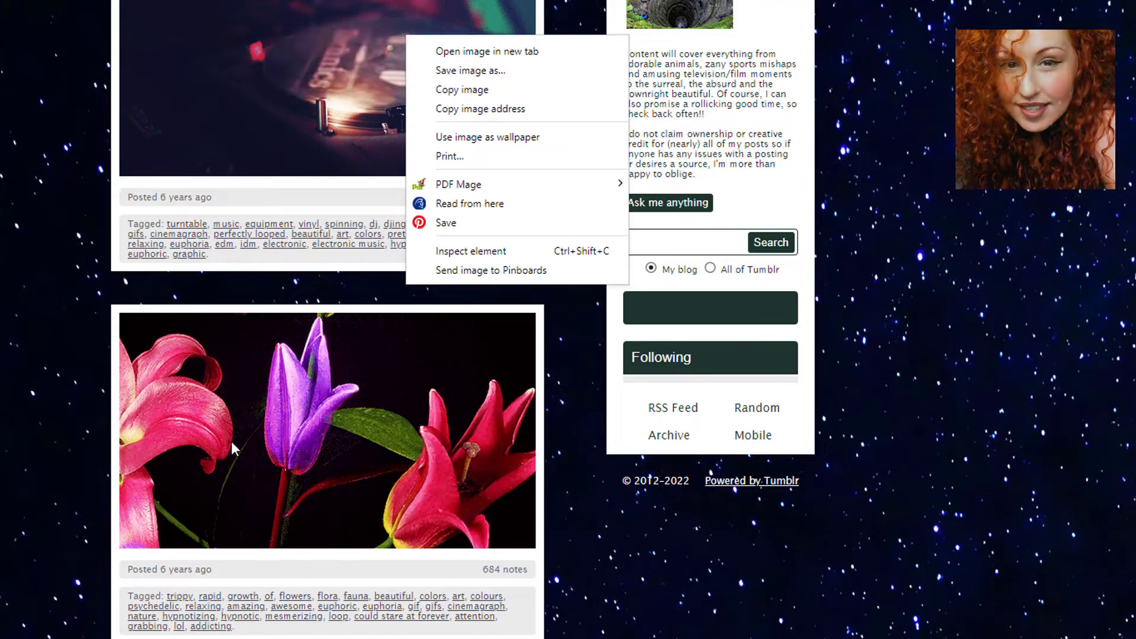
{"action": "scroll", "coordinate": [213, 373], "scroll_direction": "down", "scroll_amount": 5}
{"action": "scroll", "coordinate": [274, 56], "scroll_direction": "up", "scroll_amount": 2}
{"action": "right_click", "coordinate": [276, 135]}
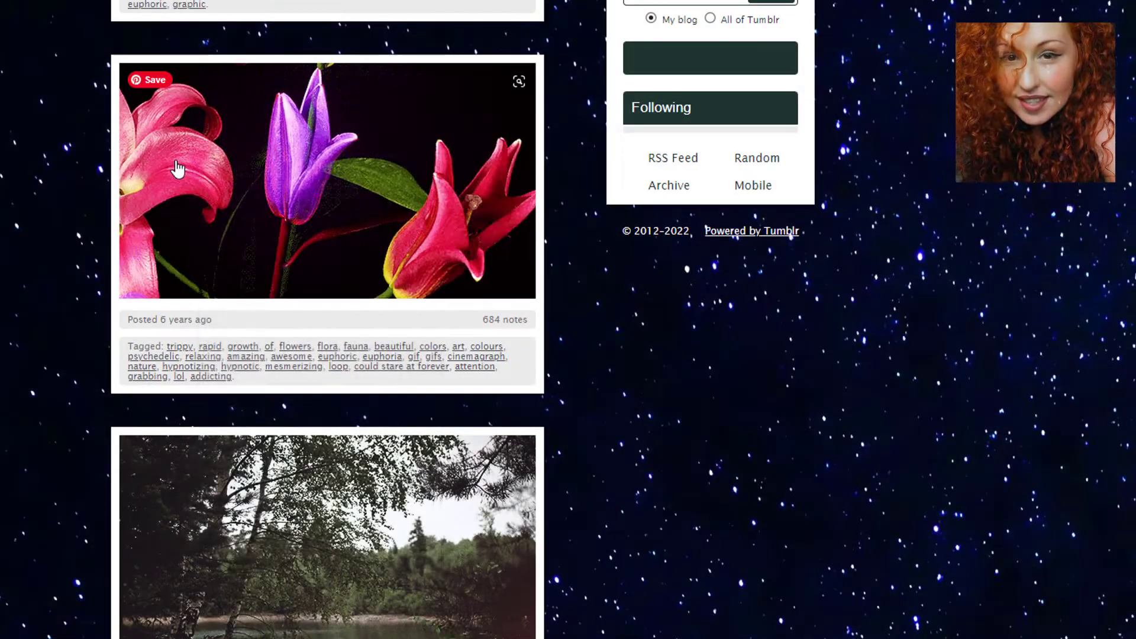
{"action": "right_click", "coordinate": [200, 153]}
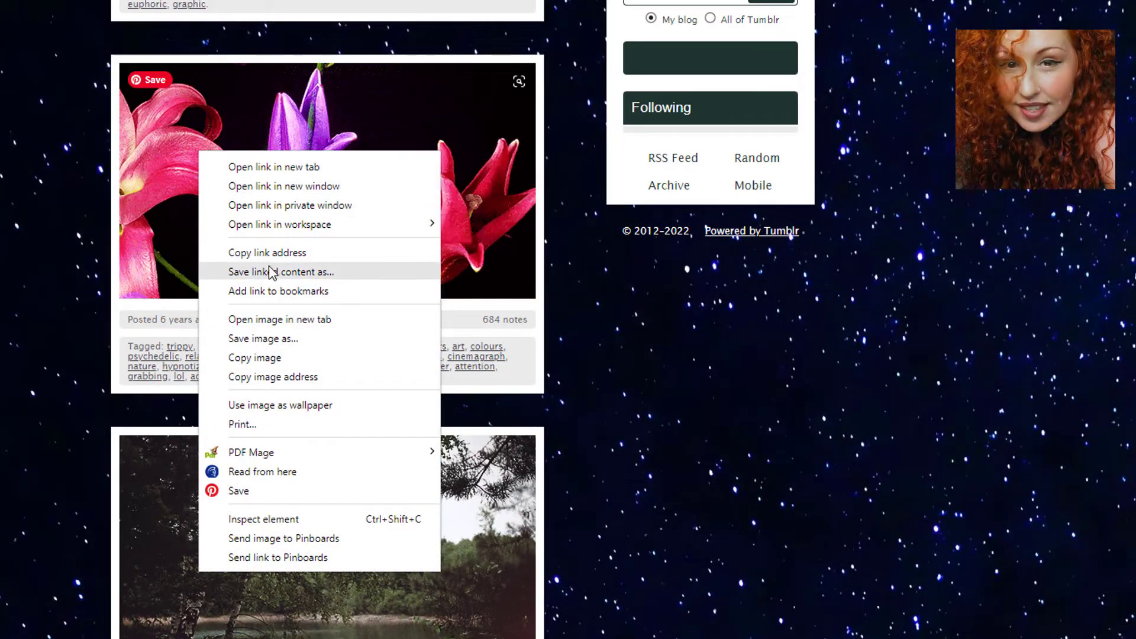
{"action": "left_click", "coordinate": [287, 320]}
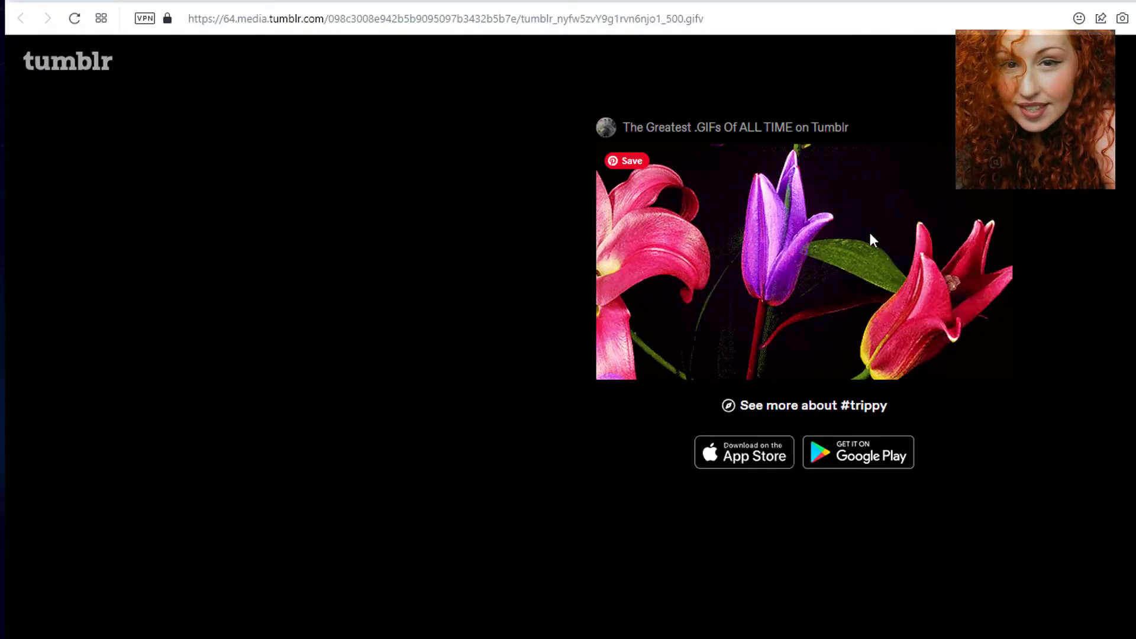
- Load the lily image from its .gif address and start saving it
{"action": "right_click", "coordinate": [814, 201]}
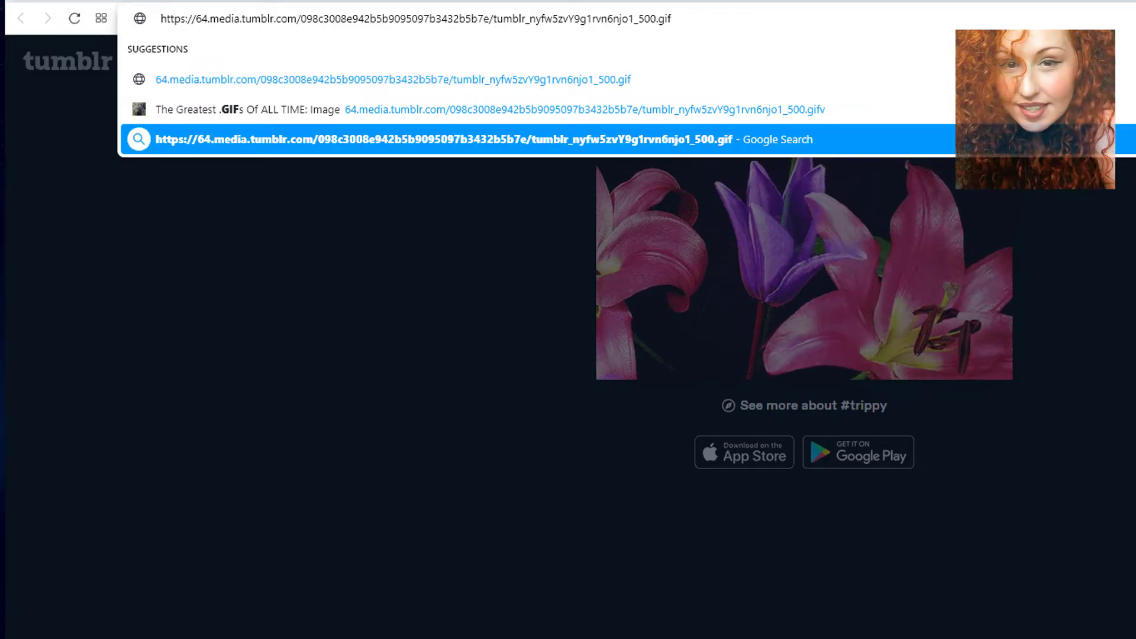
{"action": "key", "text": "Return"}
{"action": "right_click", "coordinate": [688, 253]}
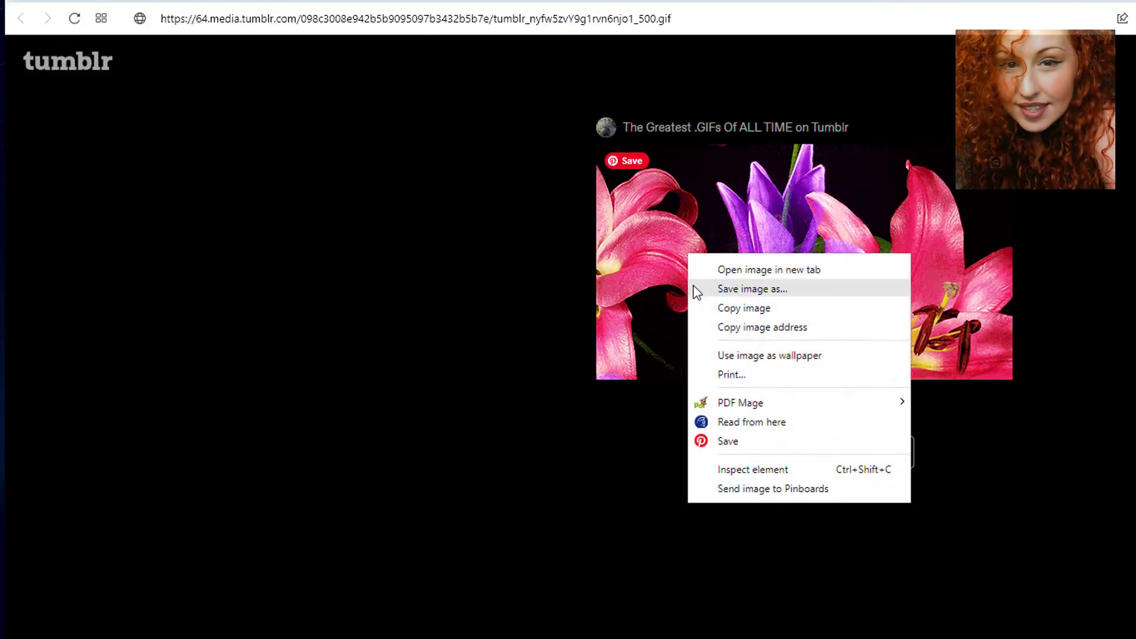
{"action": "left_click", "coordinate": [752, 289]}
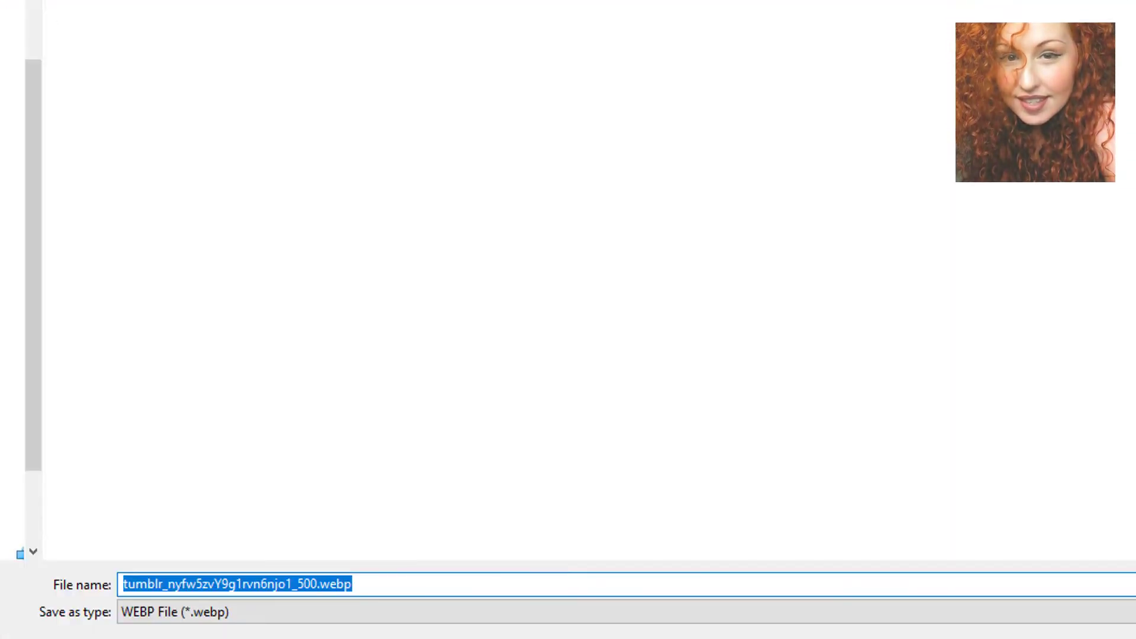